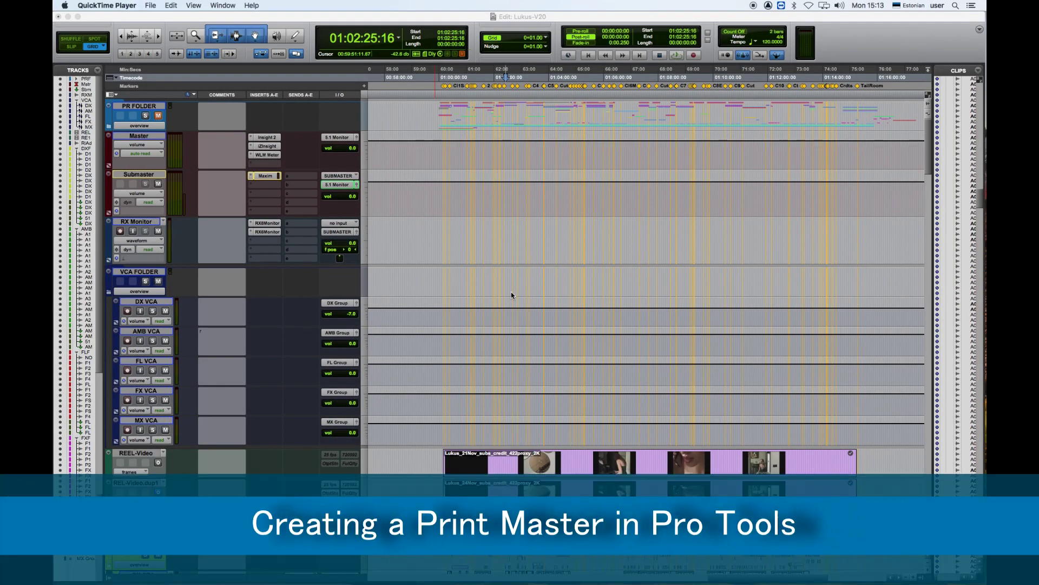
- Add a 5.1 audio track named PrintMaster below Submaster and make it taller
click(139, 175)
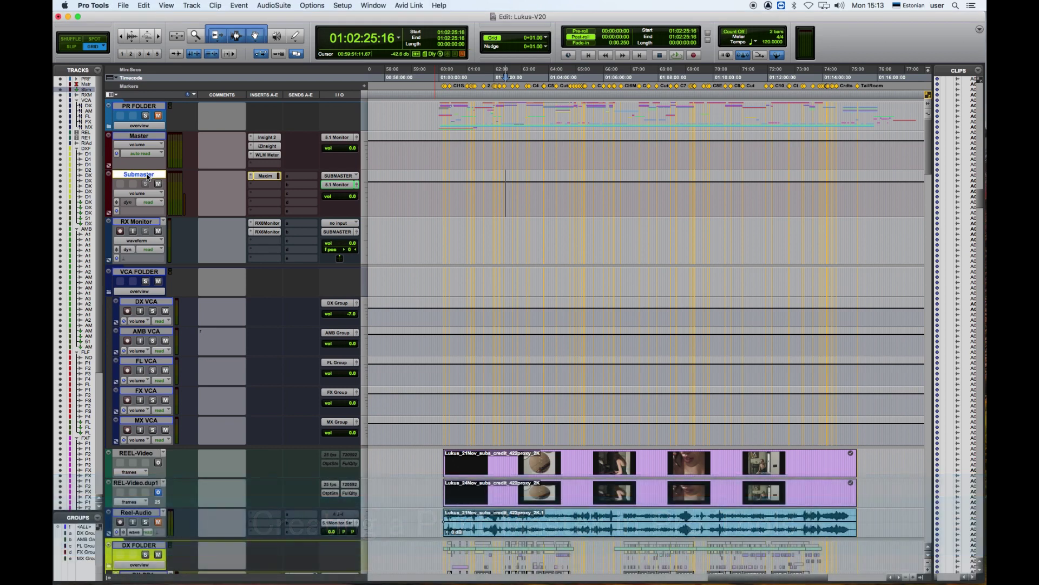
key(super+shift+n)
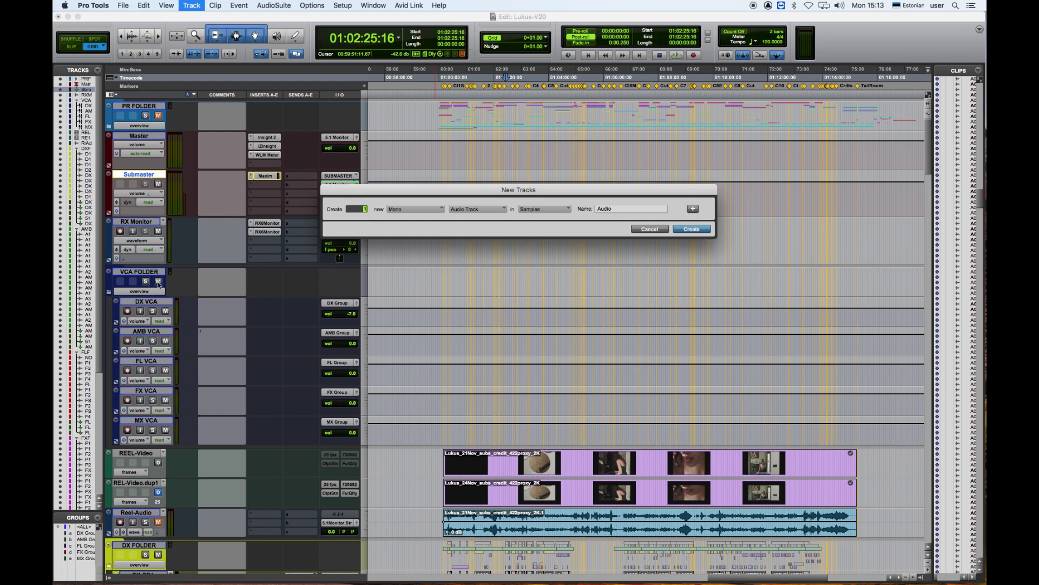
click(407, 209)
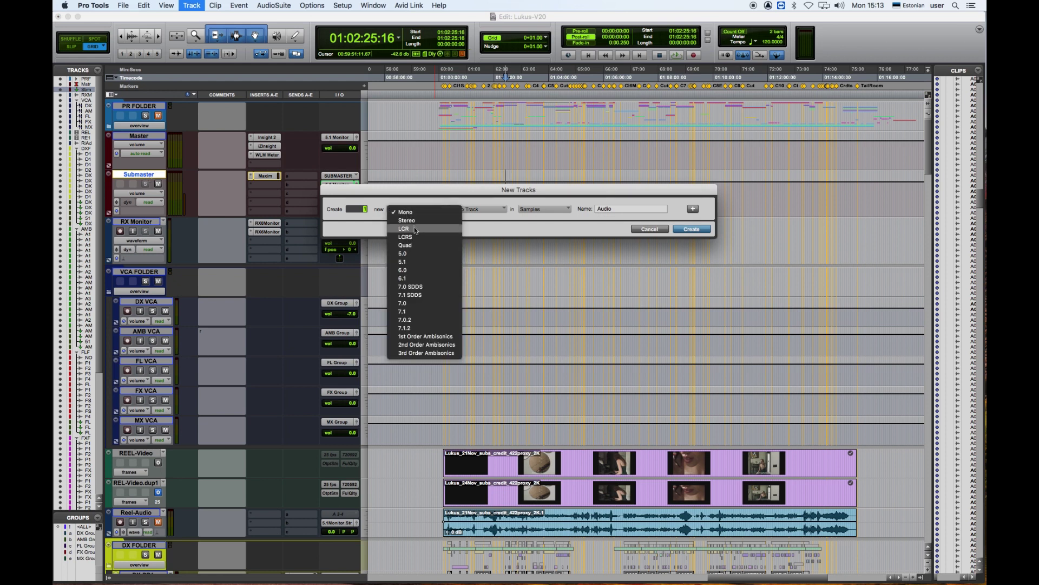
click(418, 263)
click(652, 208)
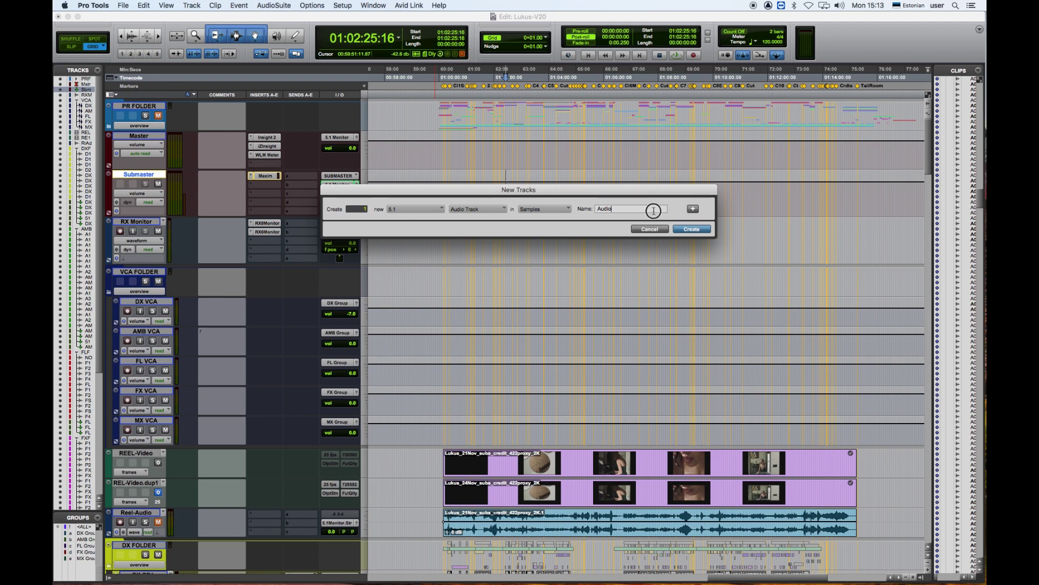
key(super+a)
text(PrintMaster)
key(Return)
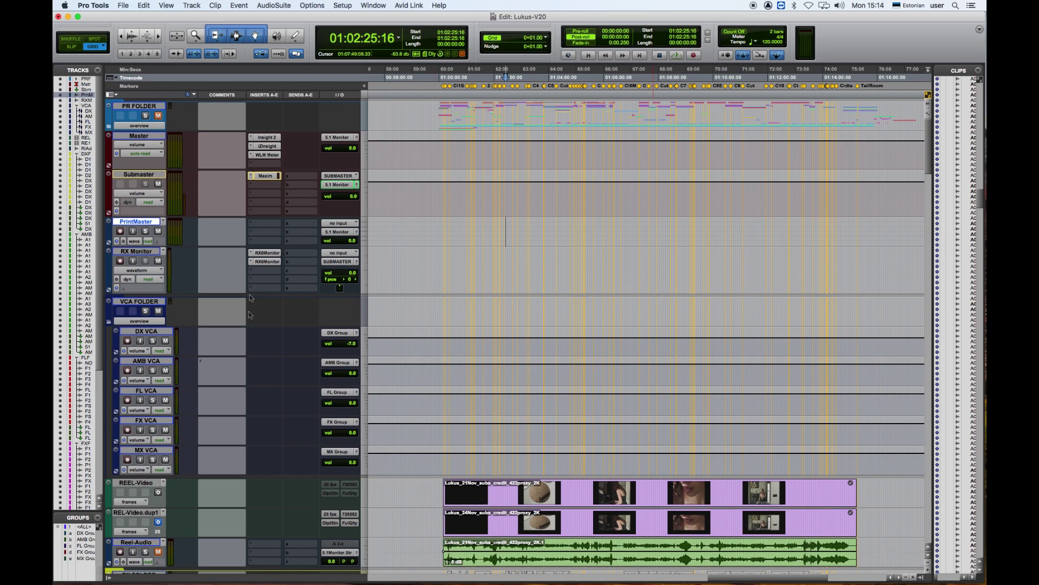
drag(238, 247, 237, 264)
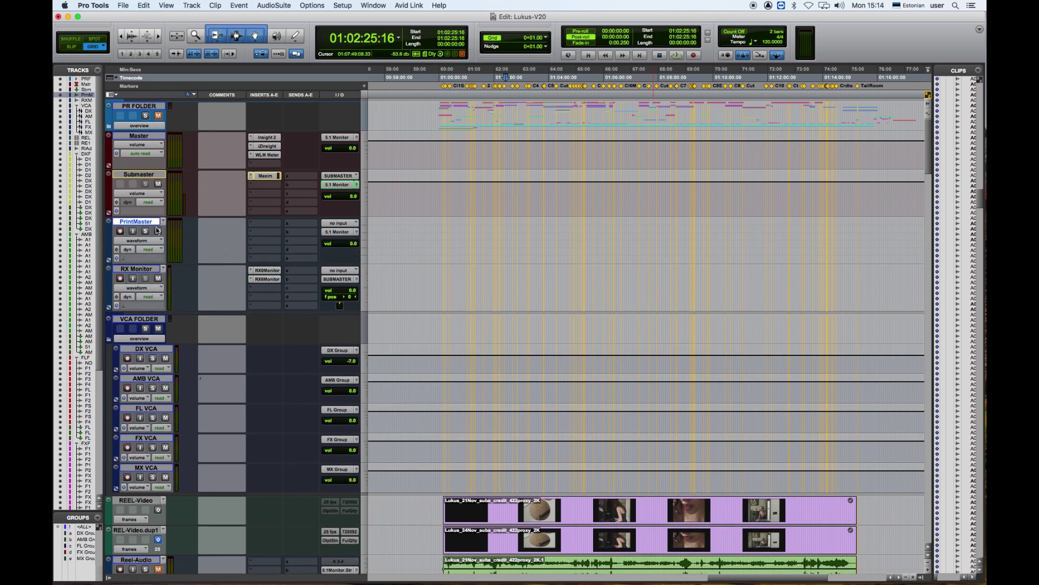
- In I/O Setup, create a 5.1 bus path named PrintMaster and move it above 5.1 Monitor
click(343, 6)
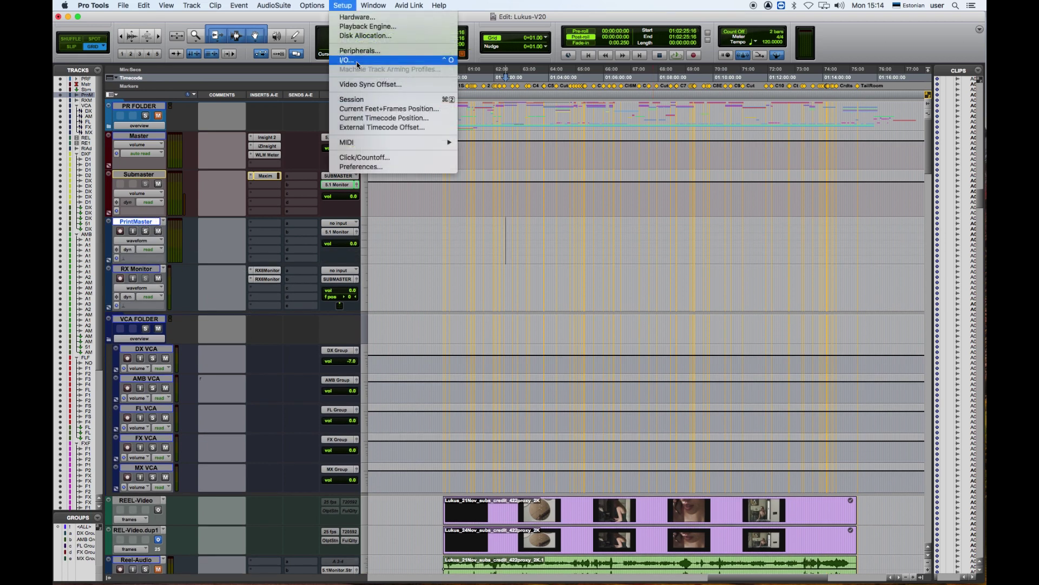
click(357, 61)
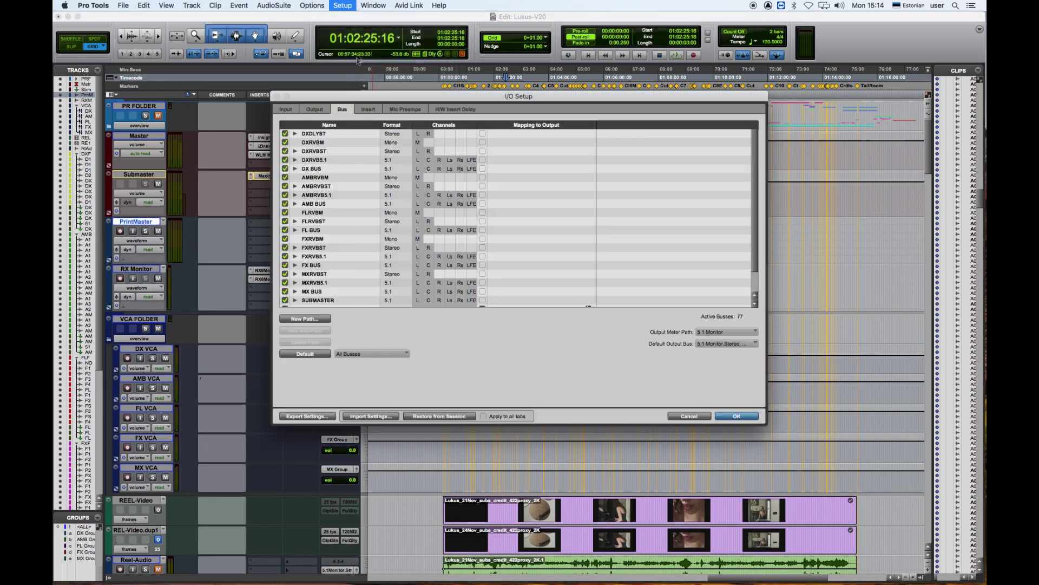
click(305, 319)
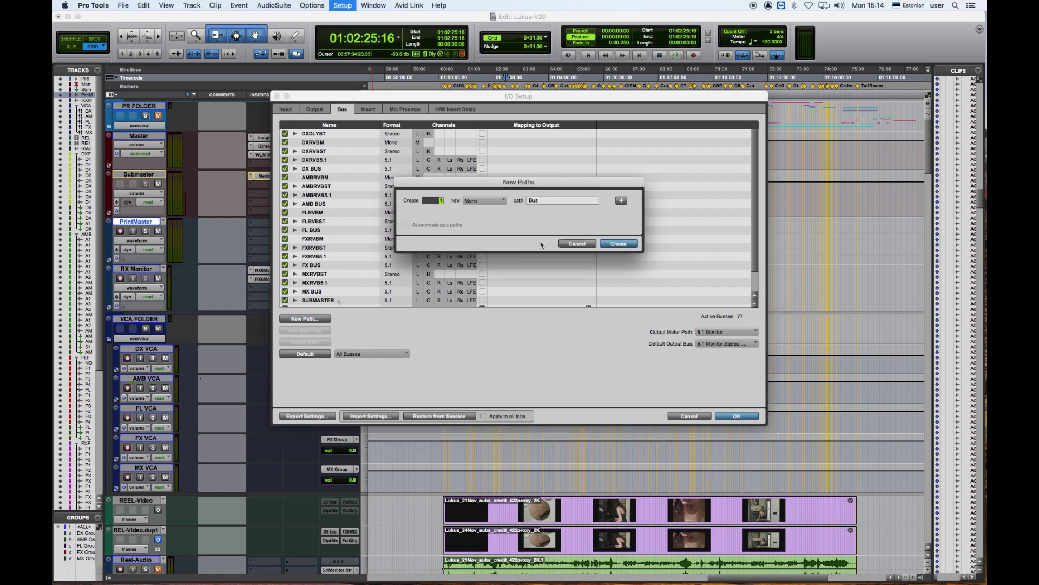
drag(555, 202, 525, 202)
text(PrintMaster)
click(489, 204)
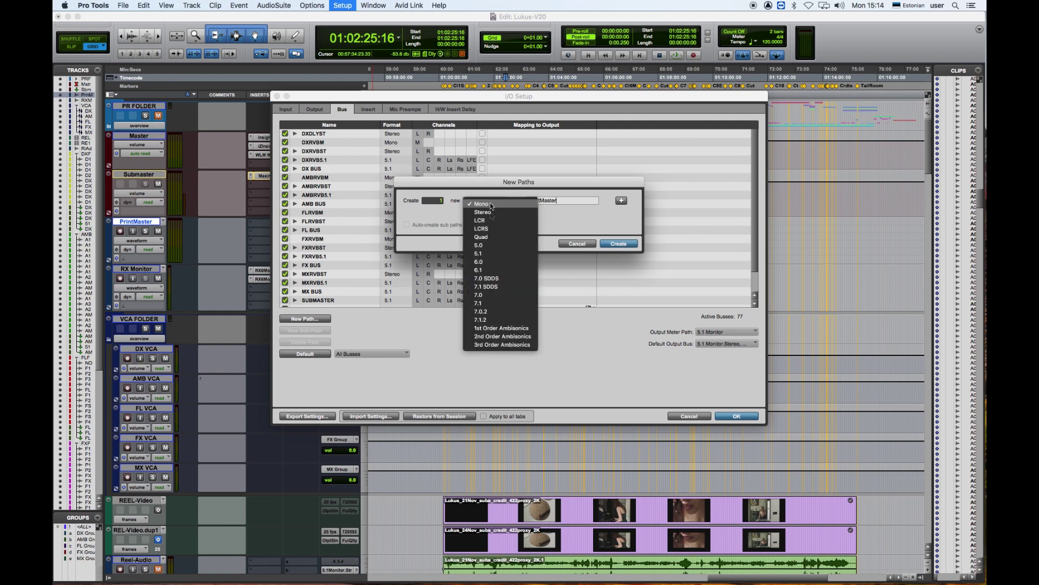
click(490, 246)
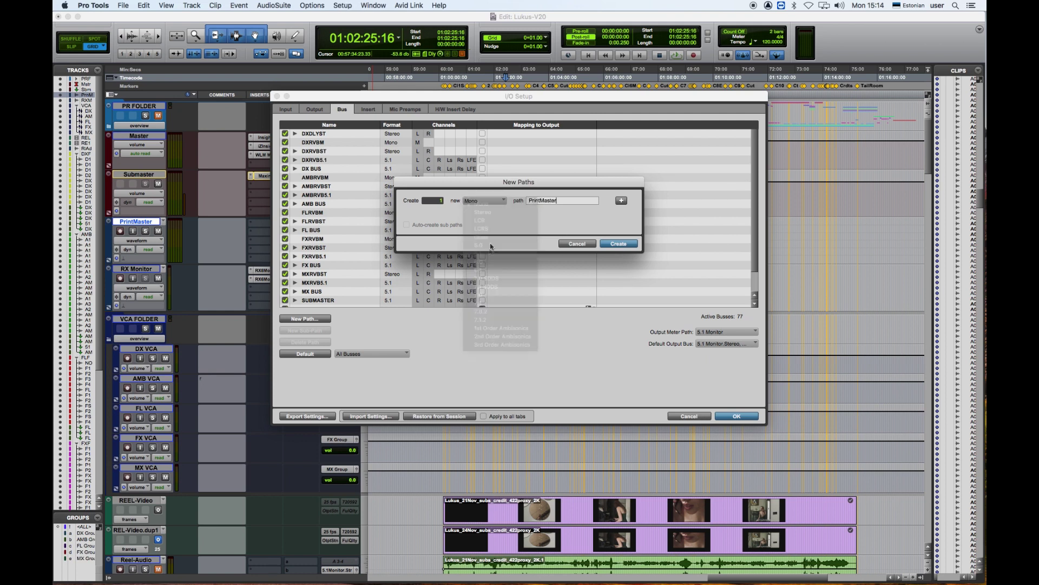
click(608, 243)
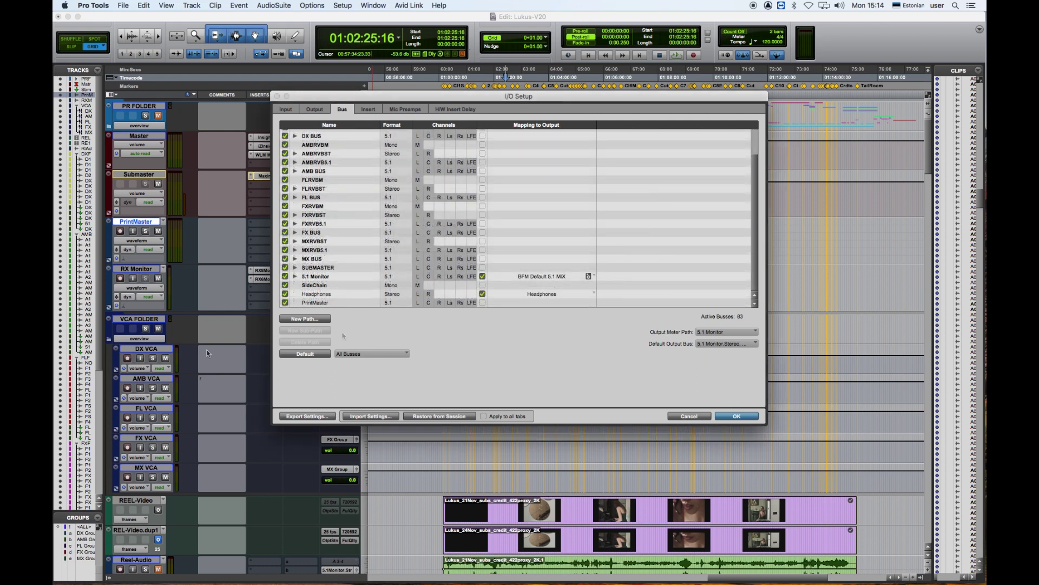
drag(314, 302, 327, 277)
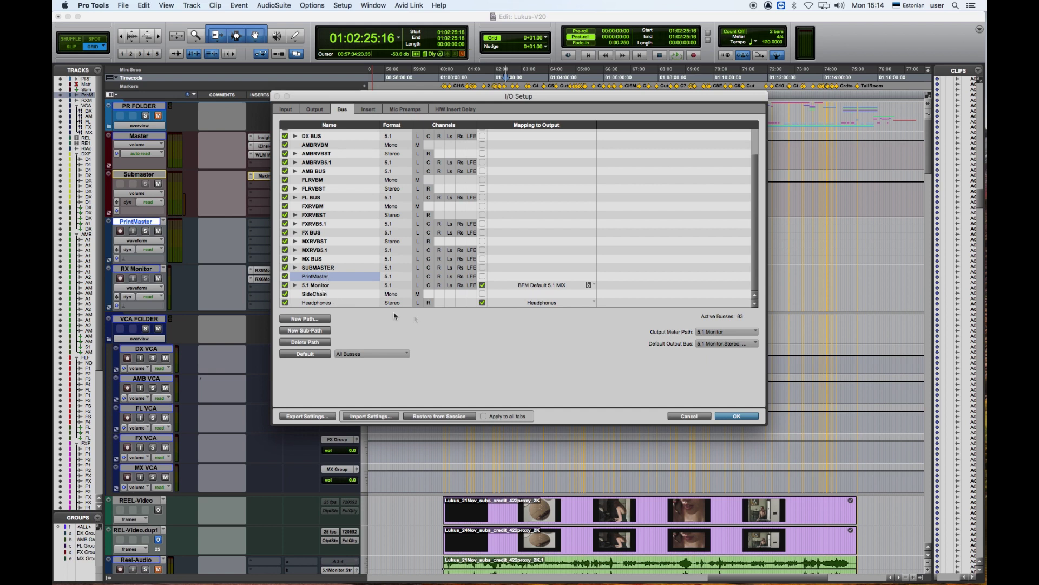
- Confirm the I/O Setup bus changes and select the Submaster, then the Master track
click(737, 416)
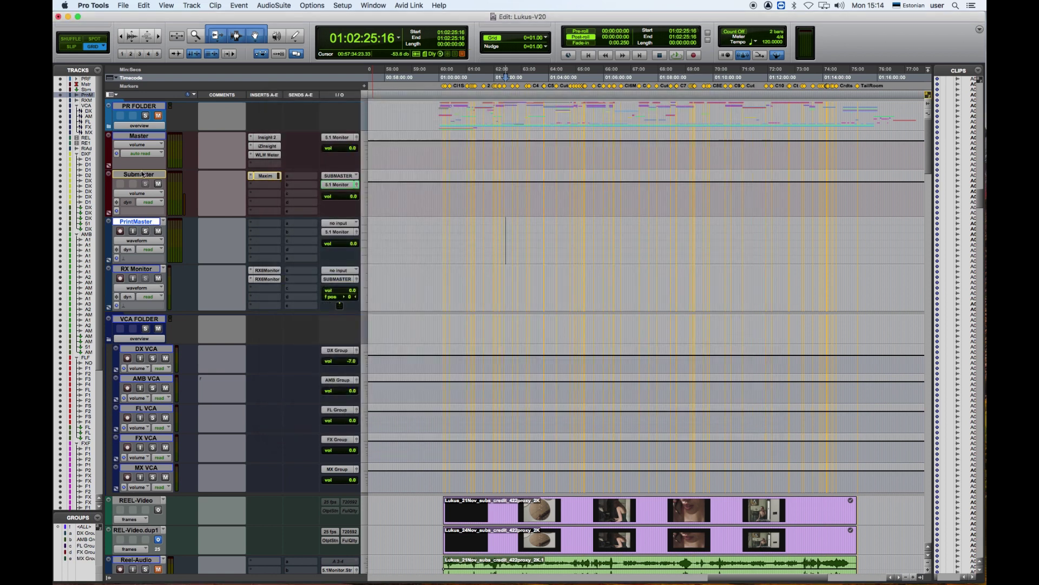
click(141, 175)
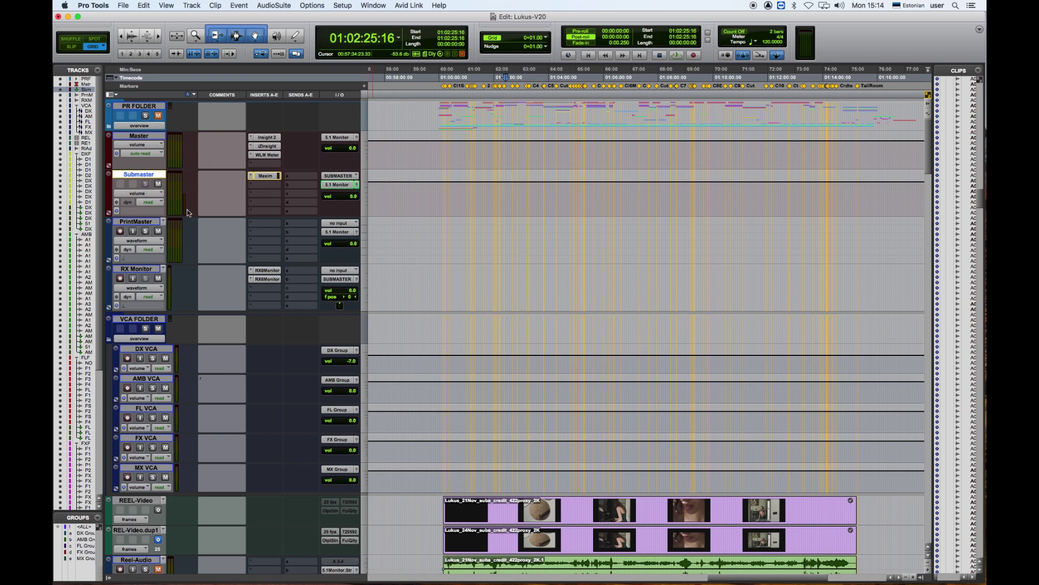
click(156, 137)
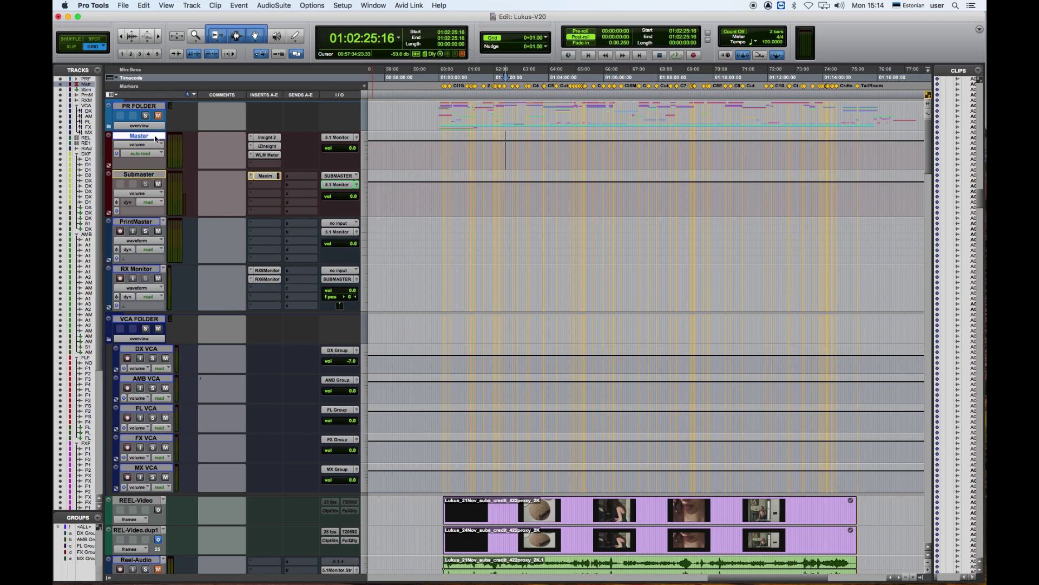
- Open and close the Insight 2, iZotope Insight and WLM meters on Master
click(266, 137)
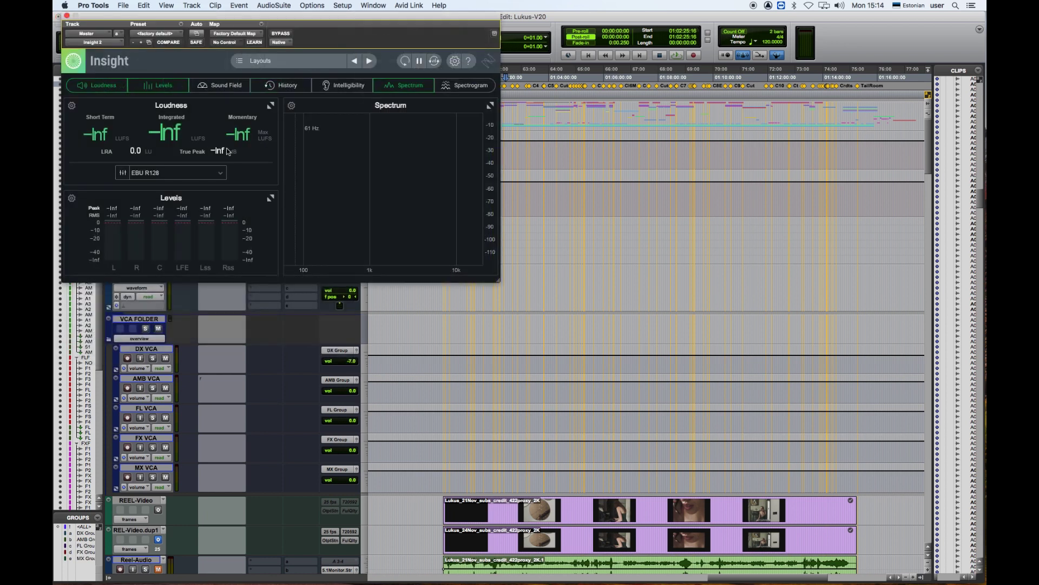
click(67, 15)
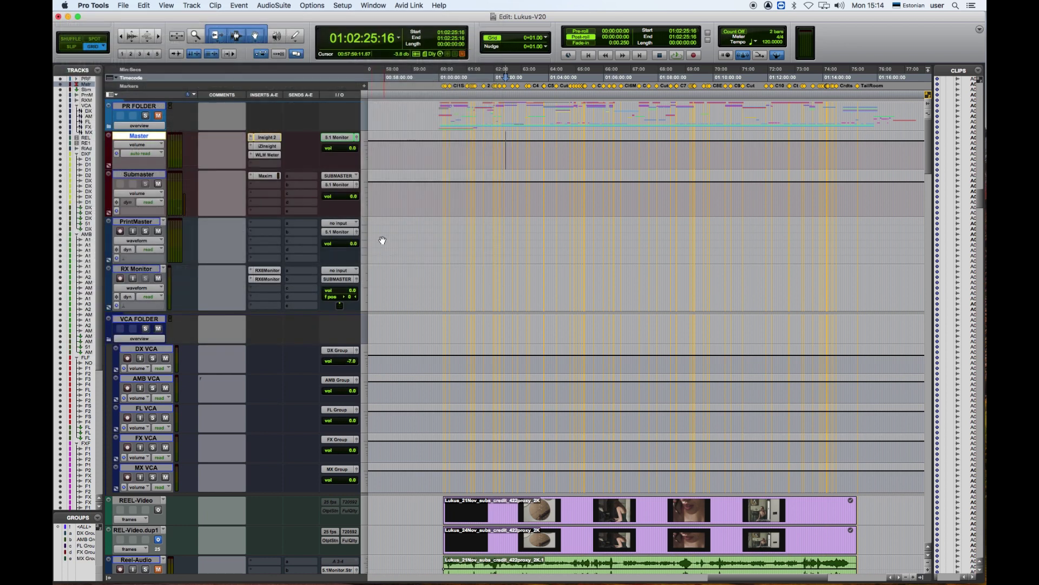
click(272, 148)
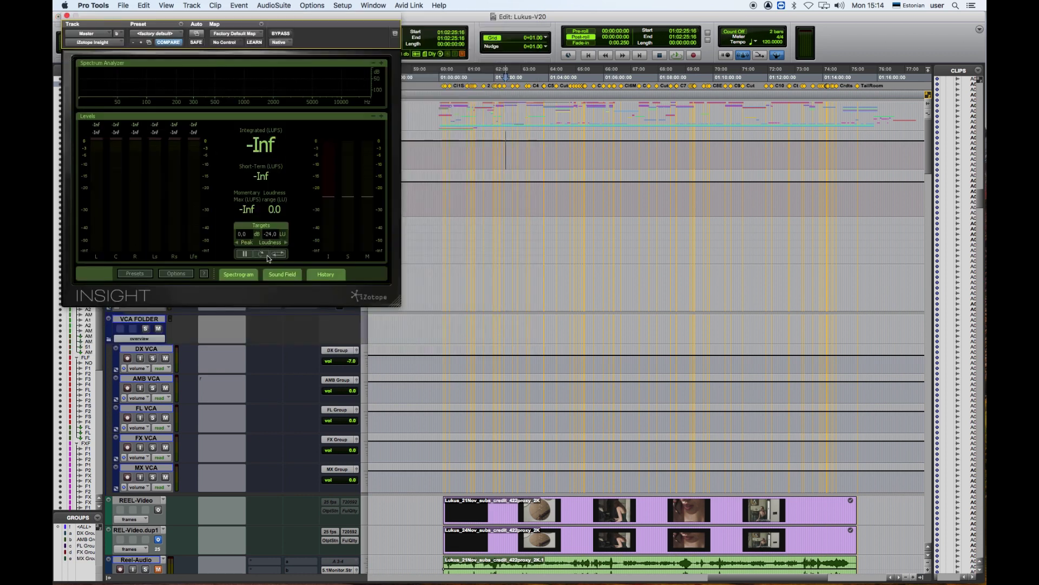
click(68, 15)
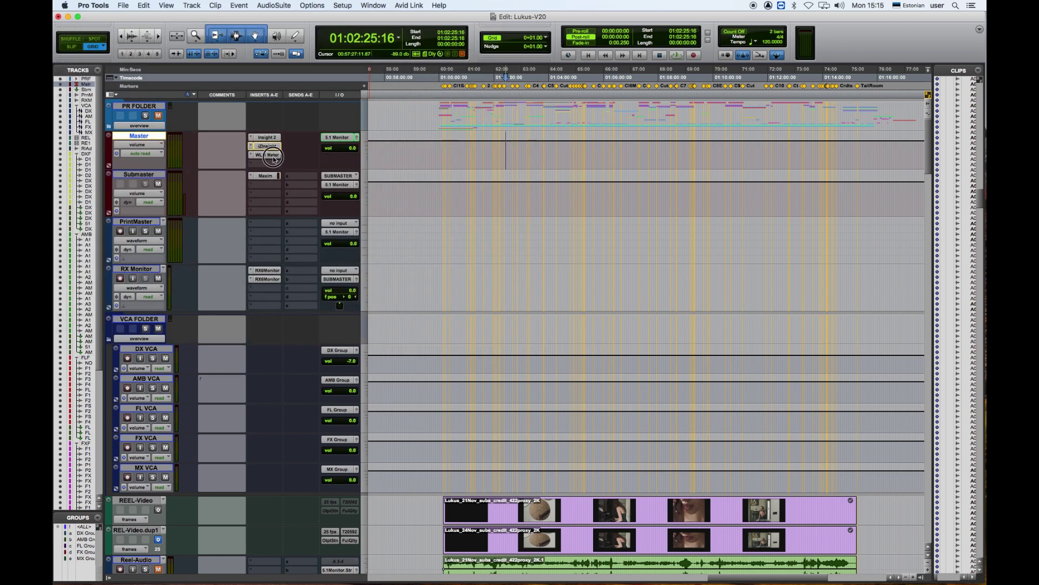
click(273, 156)
click(274, 157)
- Select Submaster, then open and close its Maxim limiter window
key(semicolon)
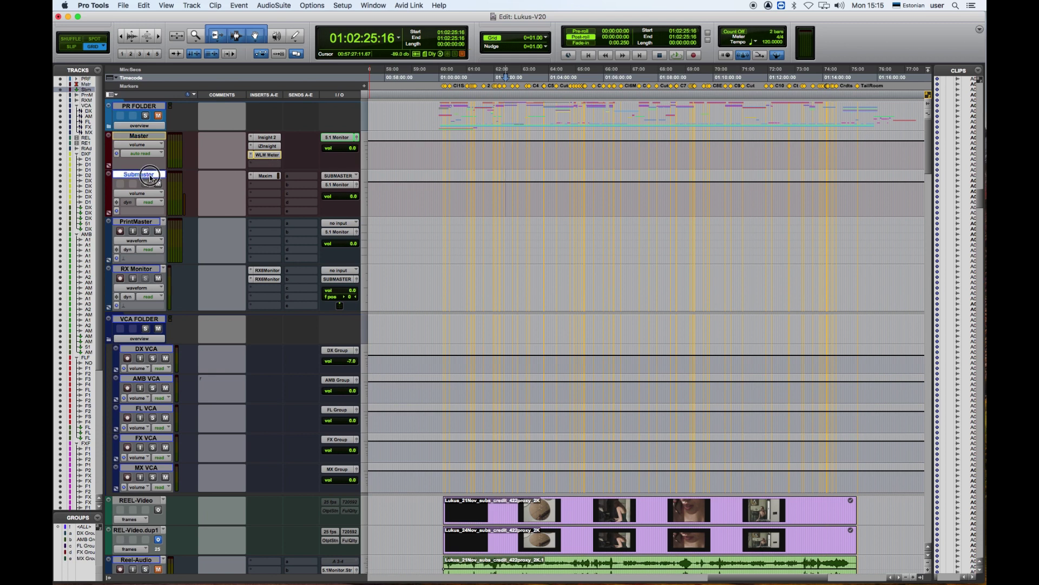
click(268, 175)
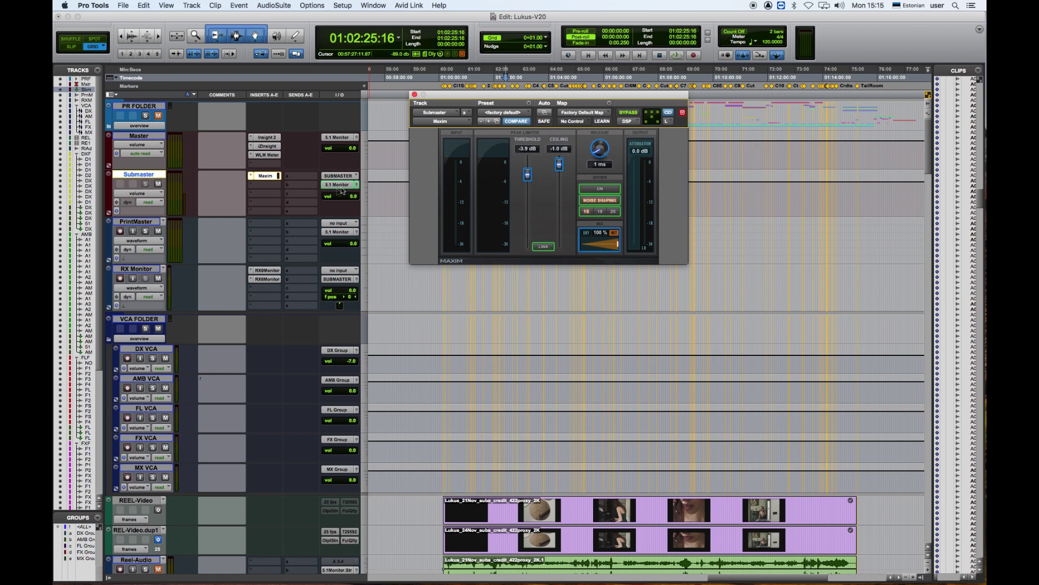
click(415, 95)
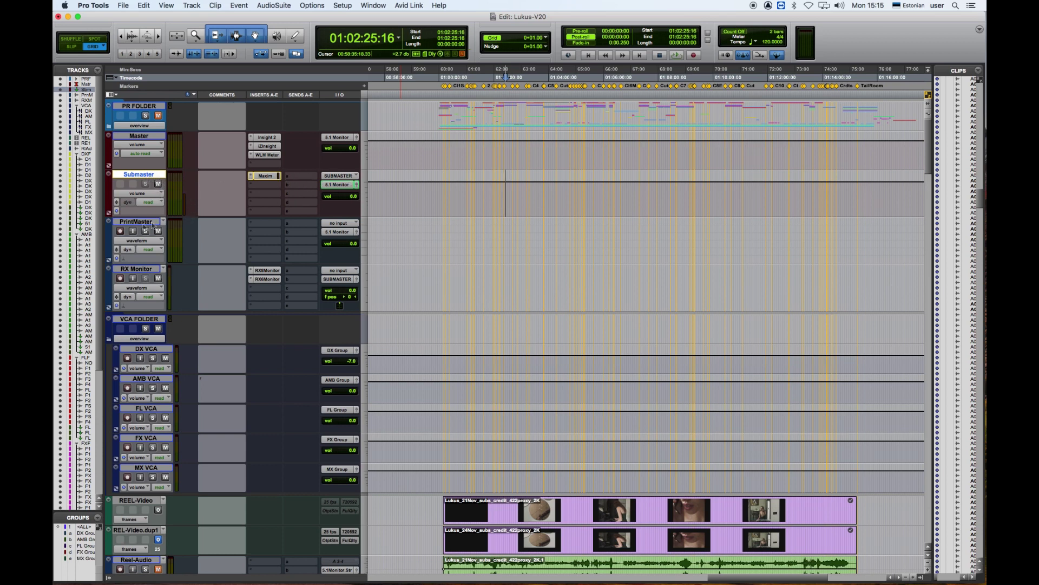
- Assign Submaster's send A to the PrintMaster (5.1) bus
click(307, 179)
mouse_move(346, 184)
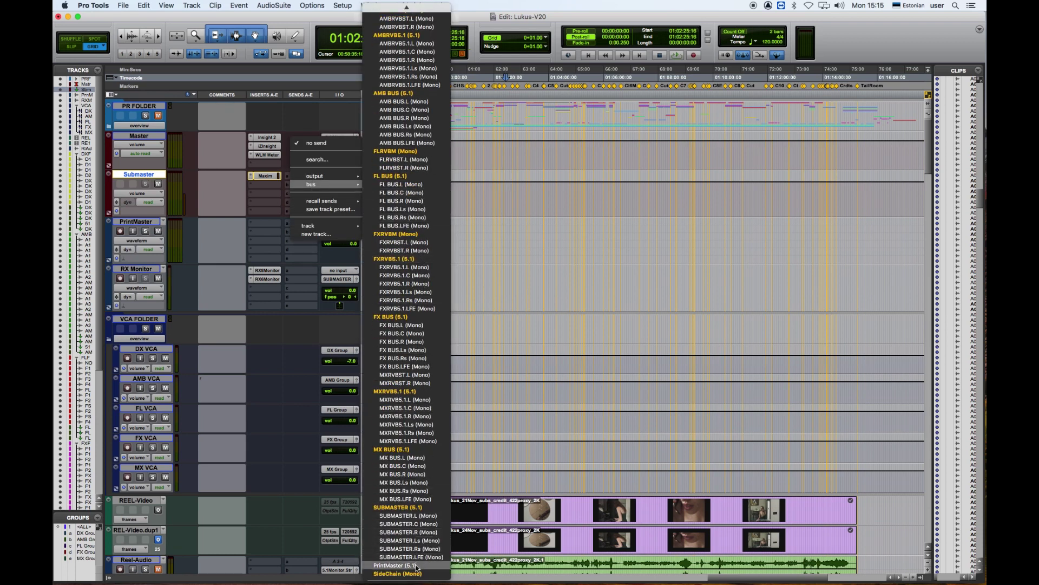
click(416, 566)
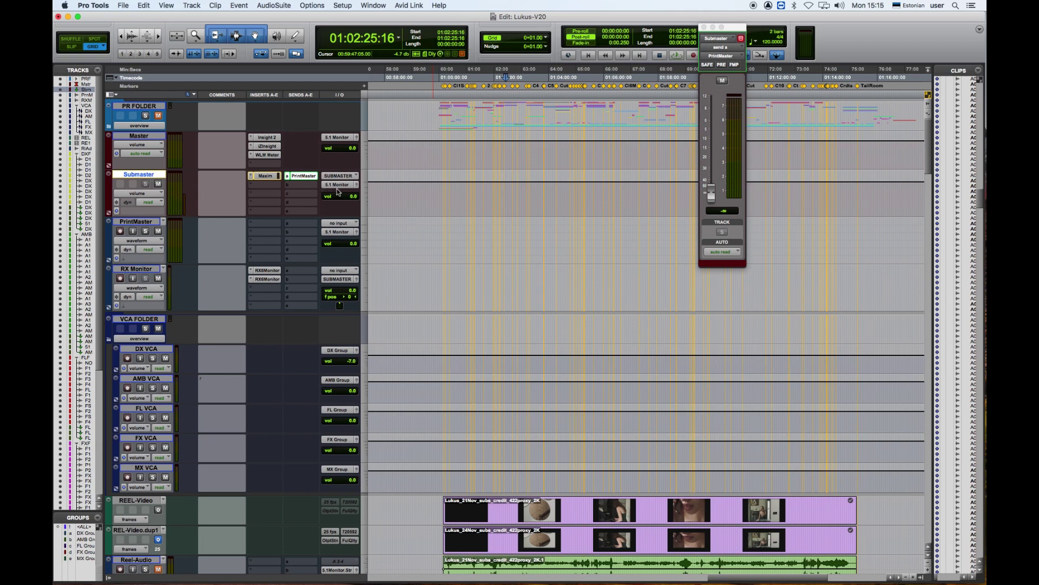
- Set the PrintMaster send level to 0.0 dB and close the send window
drag(732, 27, 422, 103)
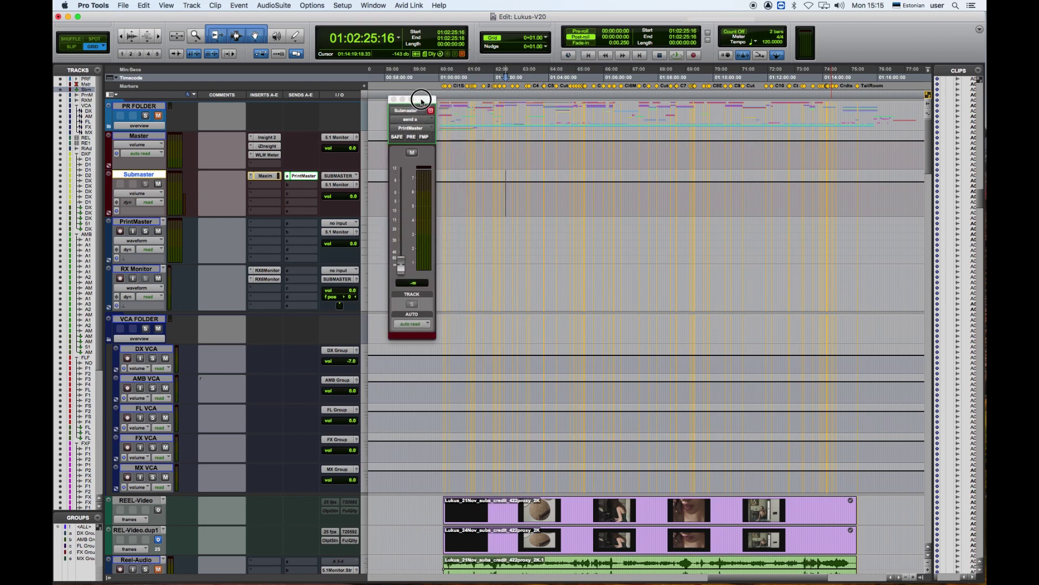
click(306, 179)
click(306, 179)
click(307, 178)
click(306, 178)
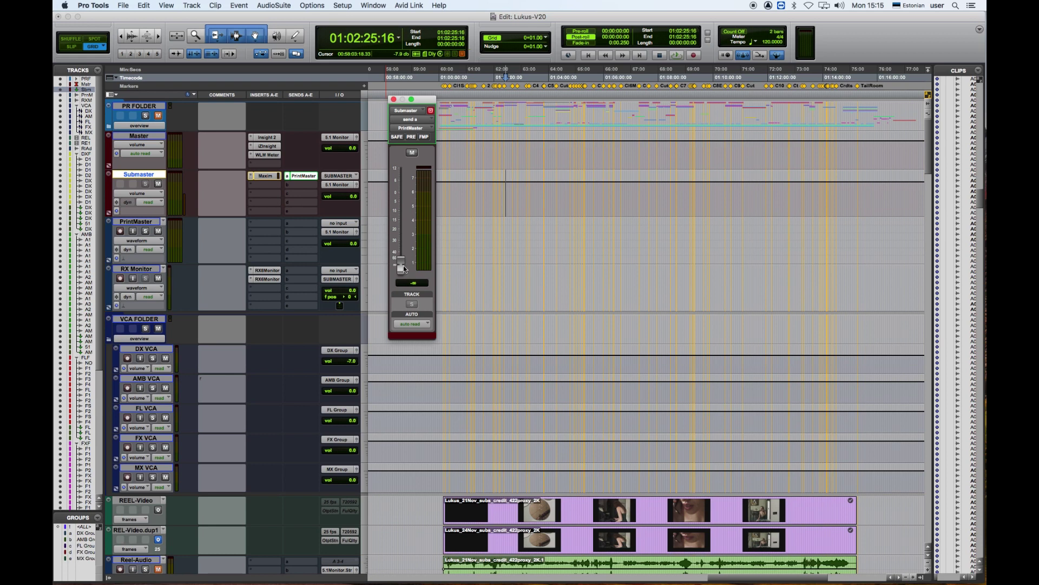
alt+click(402, 266)
click(394, 99)
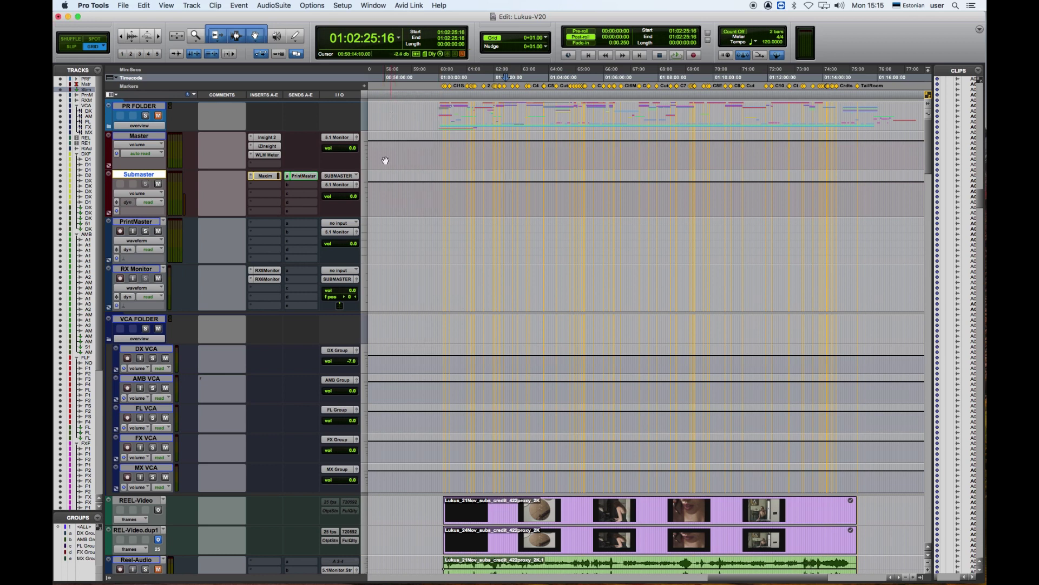
- Set the PrintMaster track's input to the PrintMaster (5.1) bus and verify Submaster's send routing
click(137, 221)
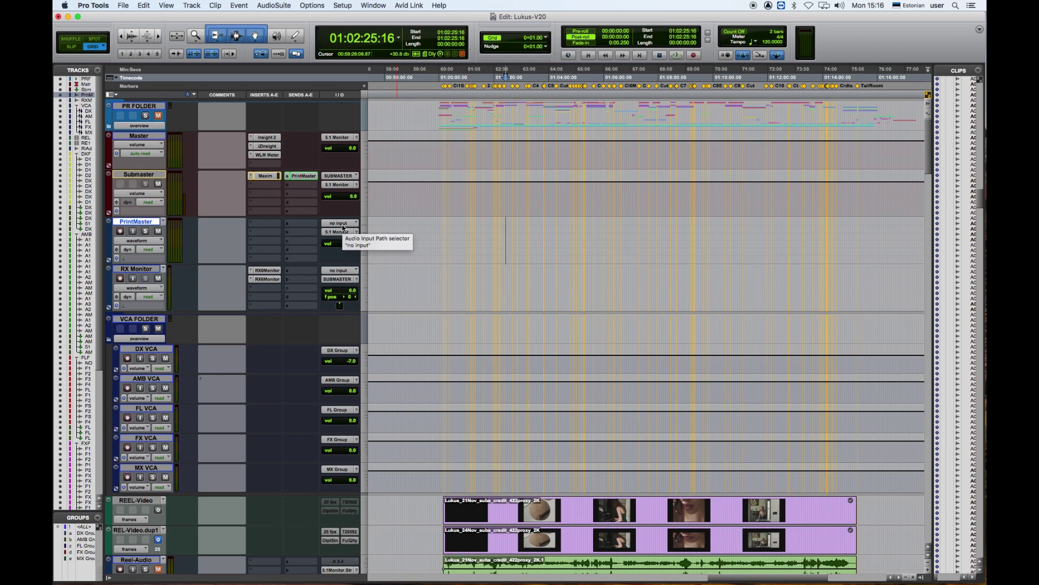
click(343, 224)
mouse_move(346, 223)
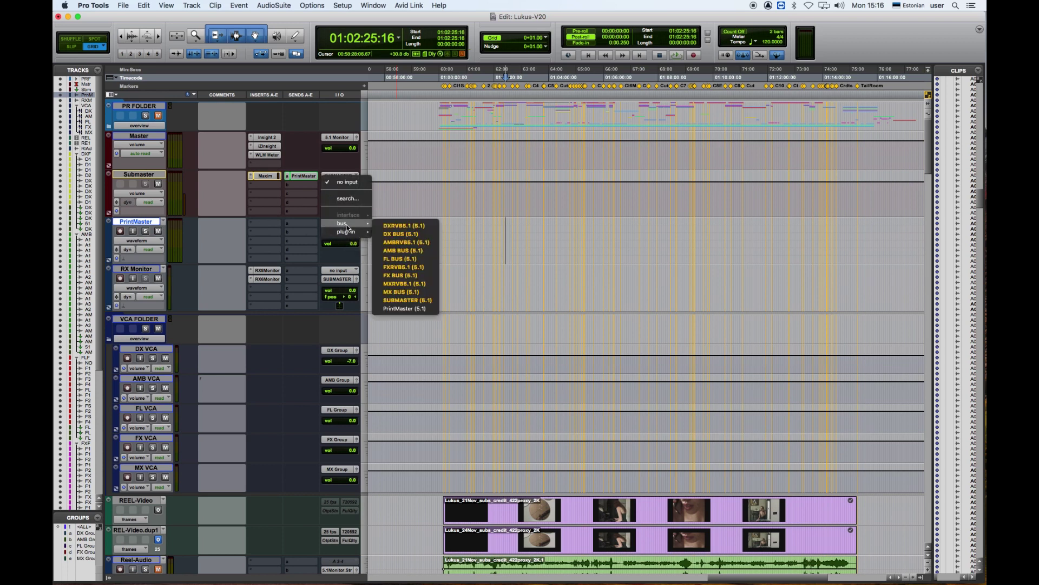
click(404, 309)
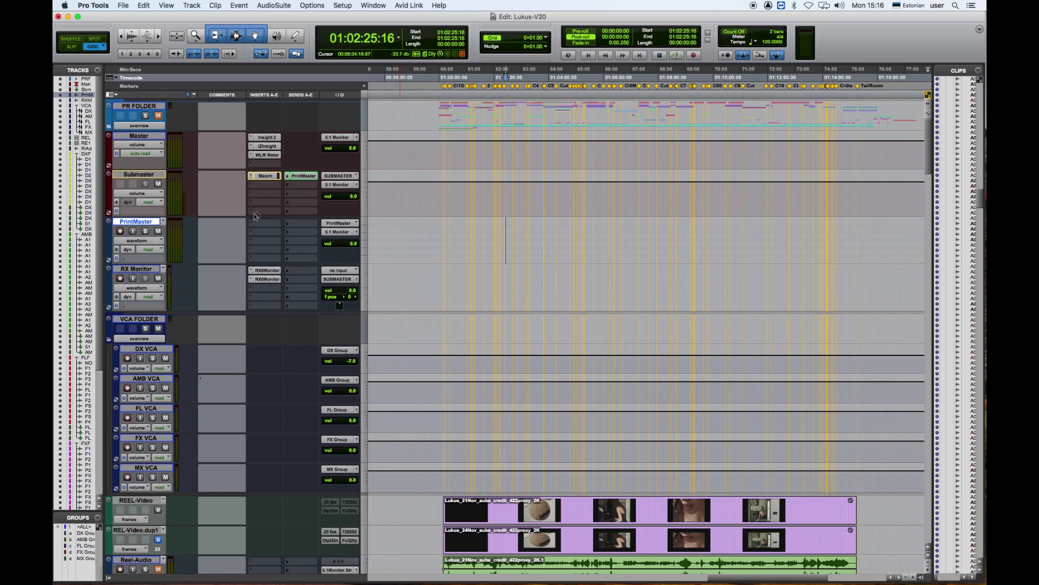
click(151, 176)
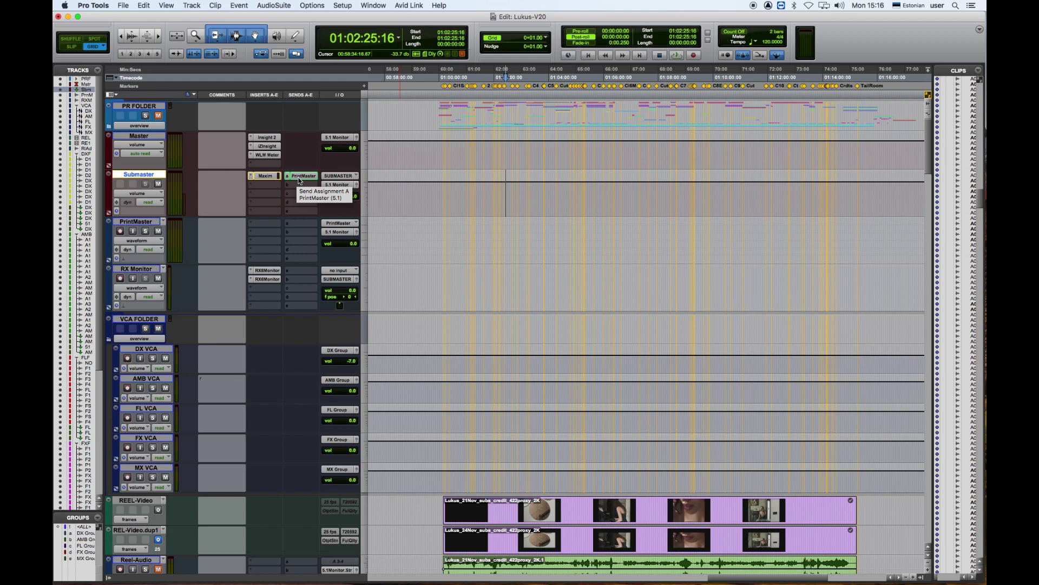
click(145, 223)
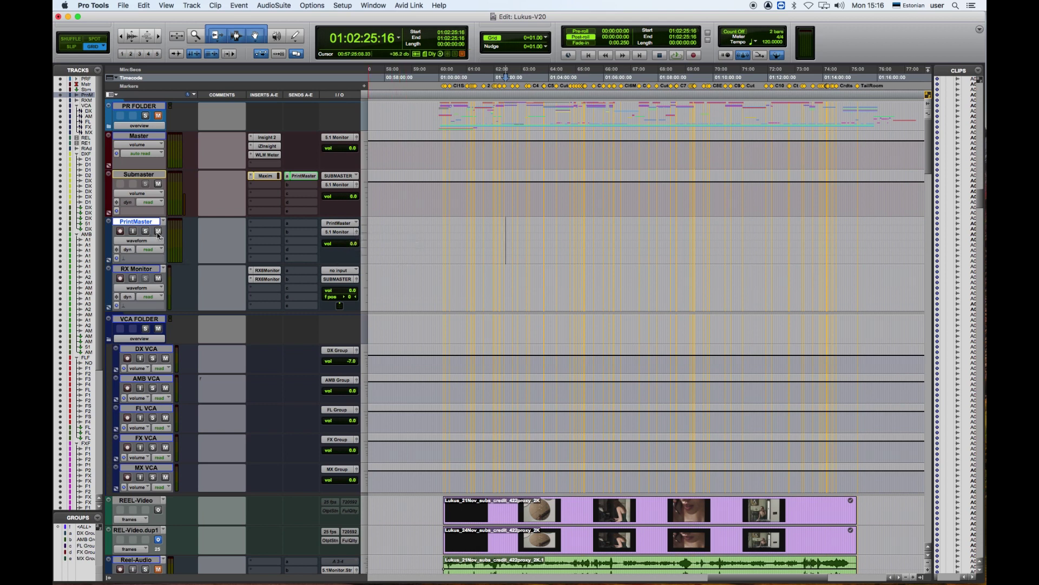
- Record-enable the PrintMaster track and set the record mode to Destructive
click(120, 232)
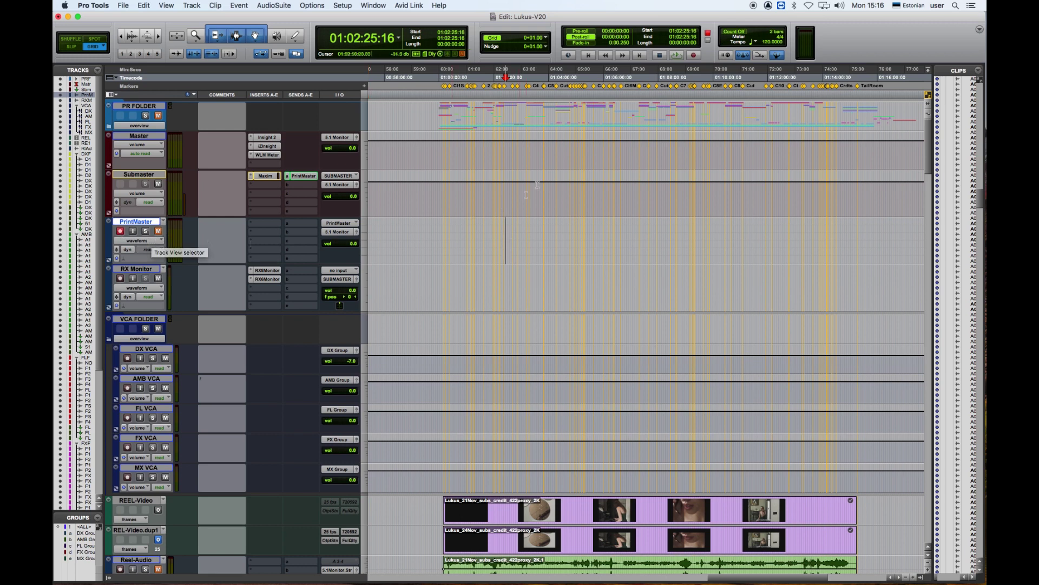
click(697, 58)
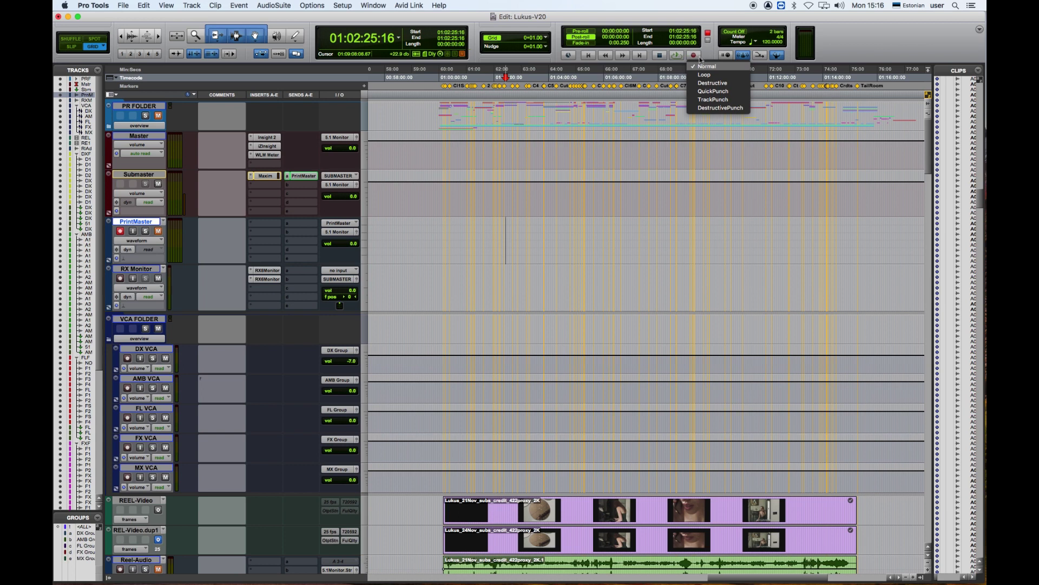
click(725, 84)
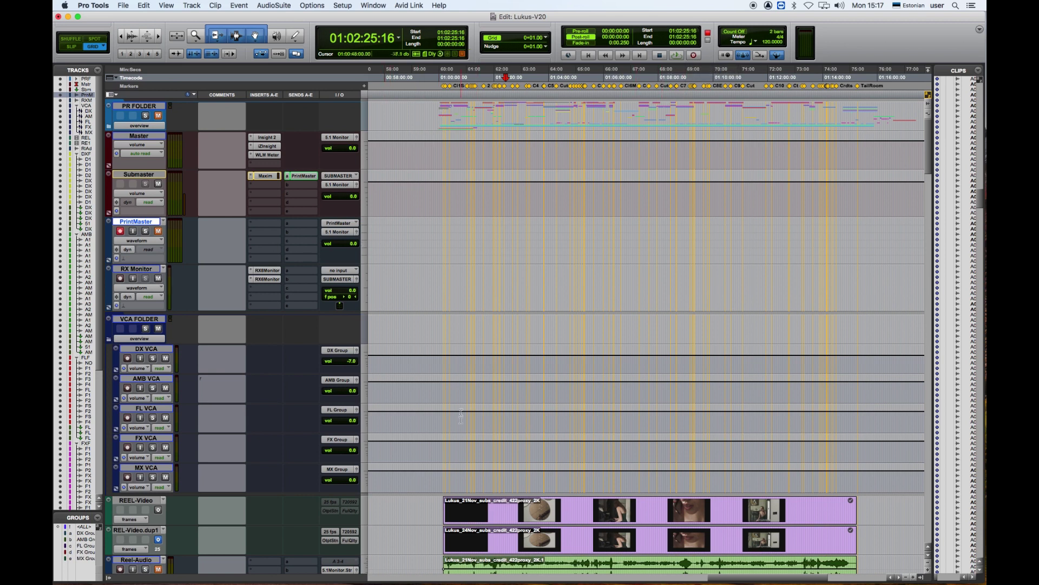
- Record the PrintMaster_03 clip over the REEL-Video span from 01:00:10:00, then zoom out
click(470, 520)
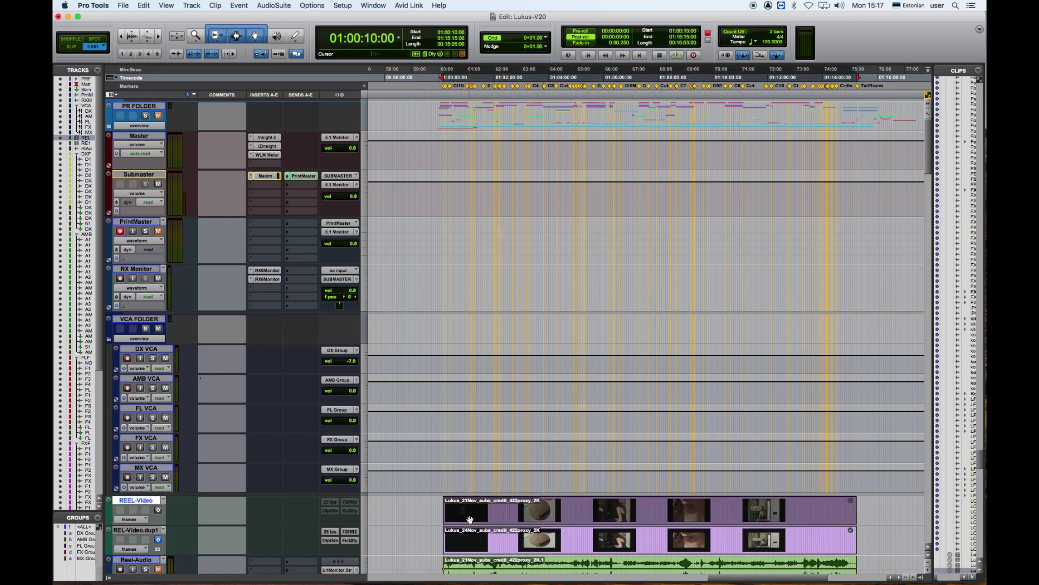
scroll(487, 216, up, 5)
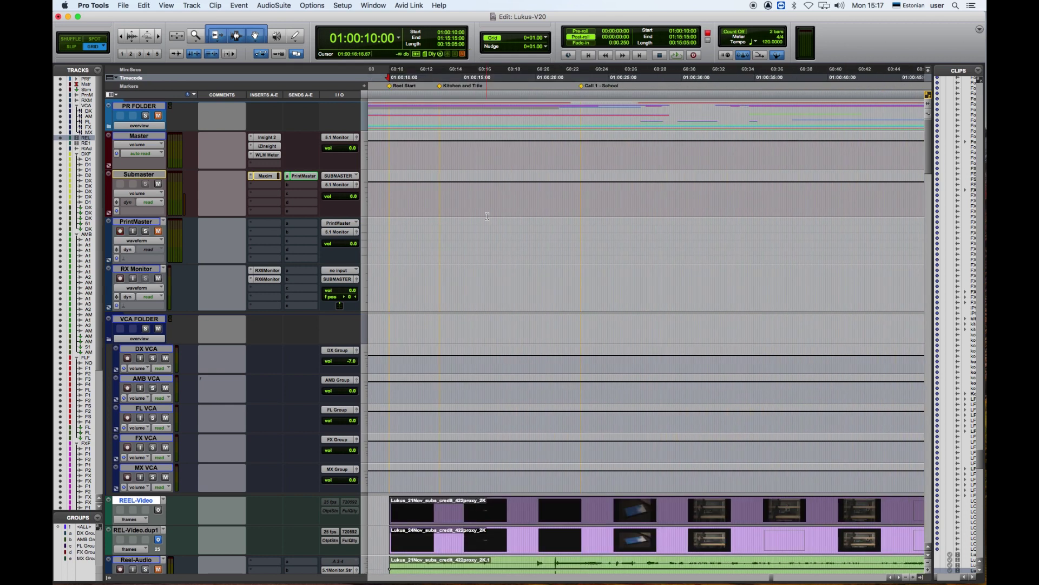
click(144, 223)
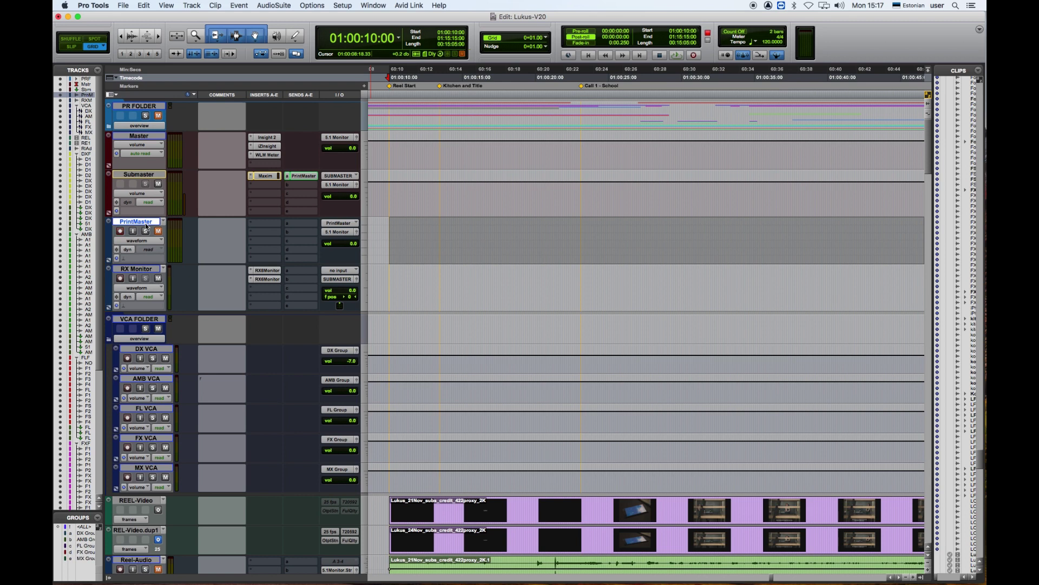
click(693, 57)
key(space)
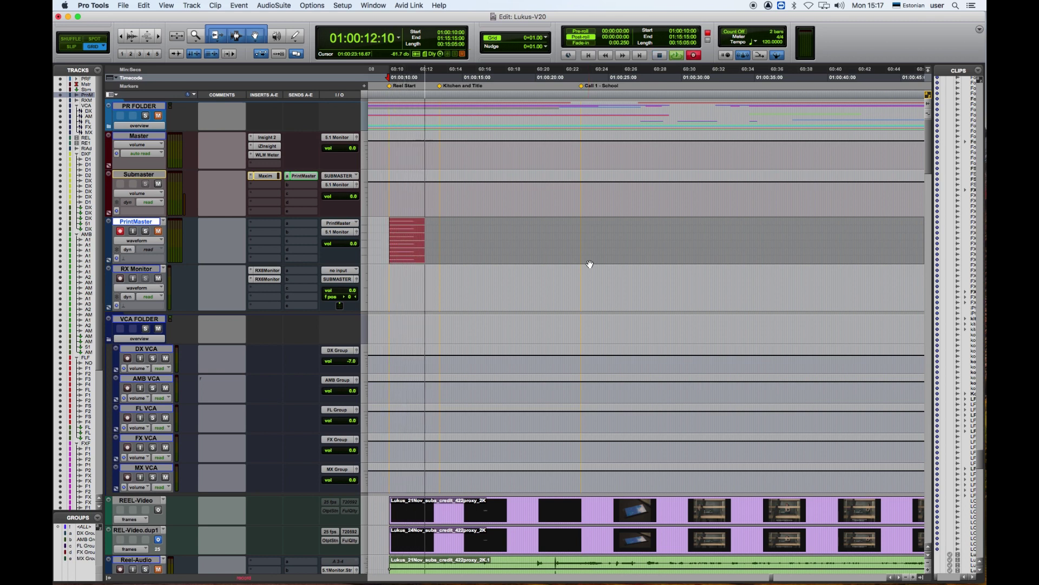
key(space)
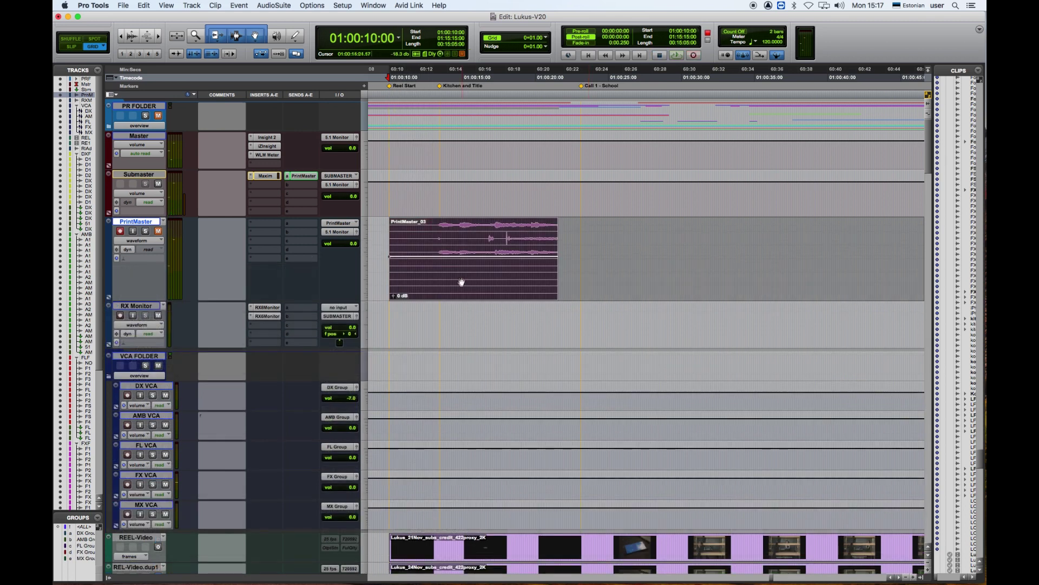
click(460, 233)
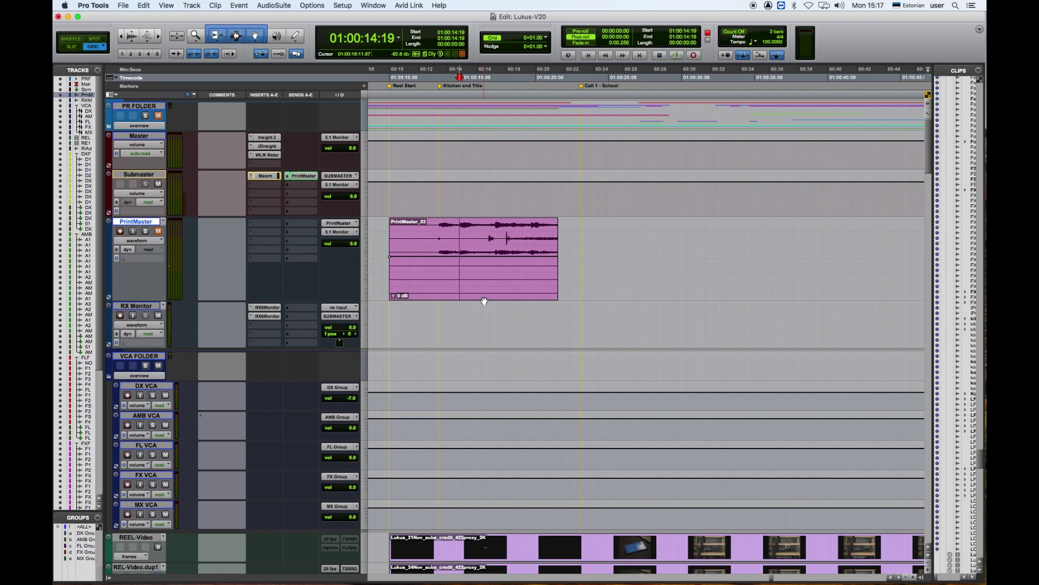
key(r)
key(r)
key(r)
key(r)
key(r)
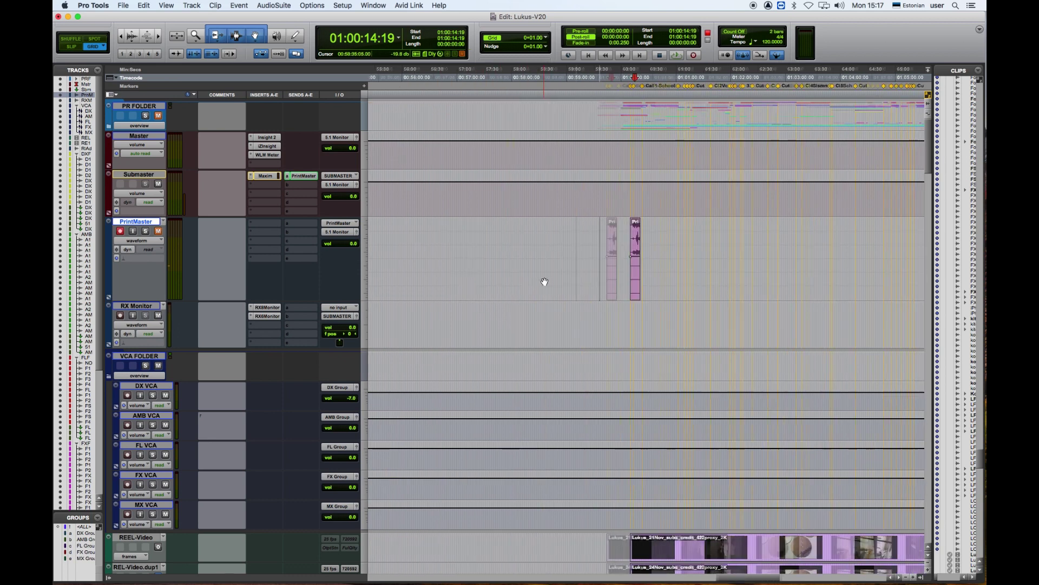